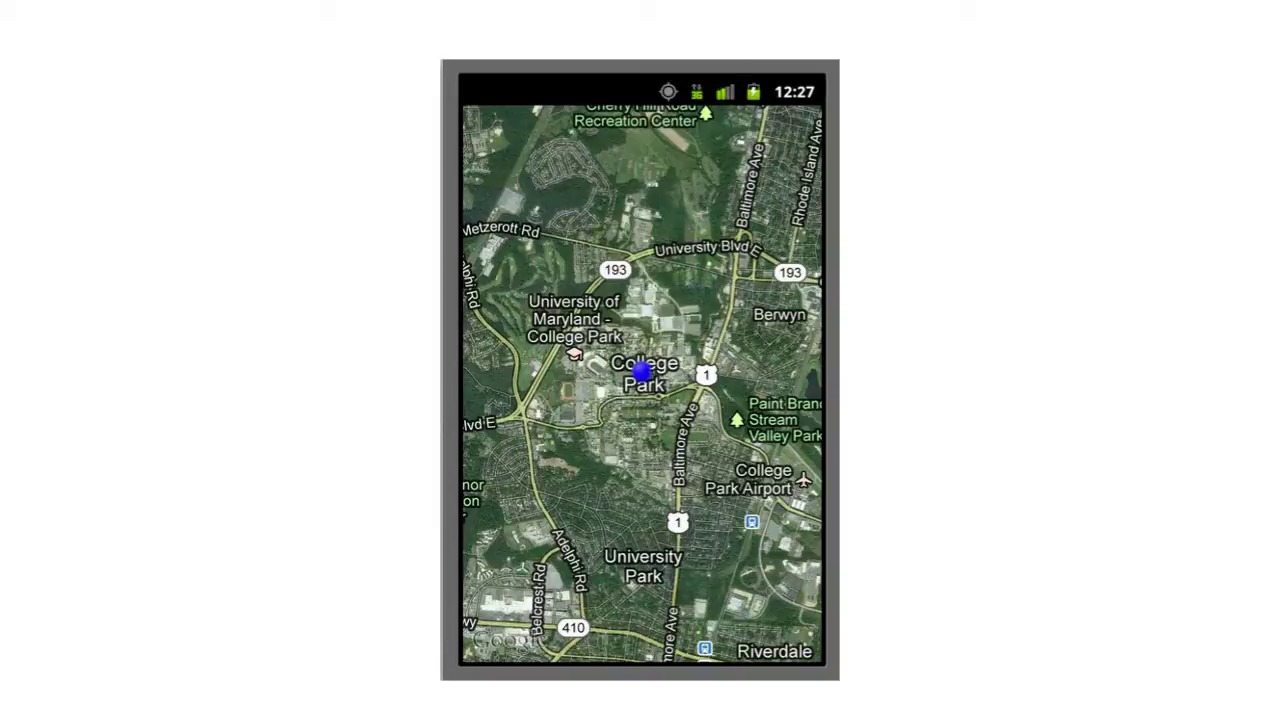
Step: Show the Assignments / Settings / Save & Exit options over the campus map
key(F2)
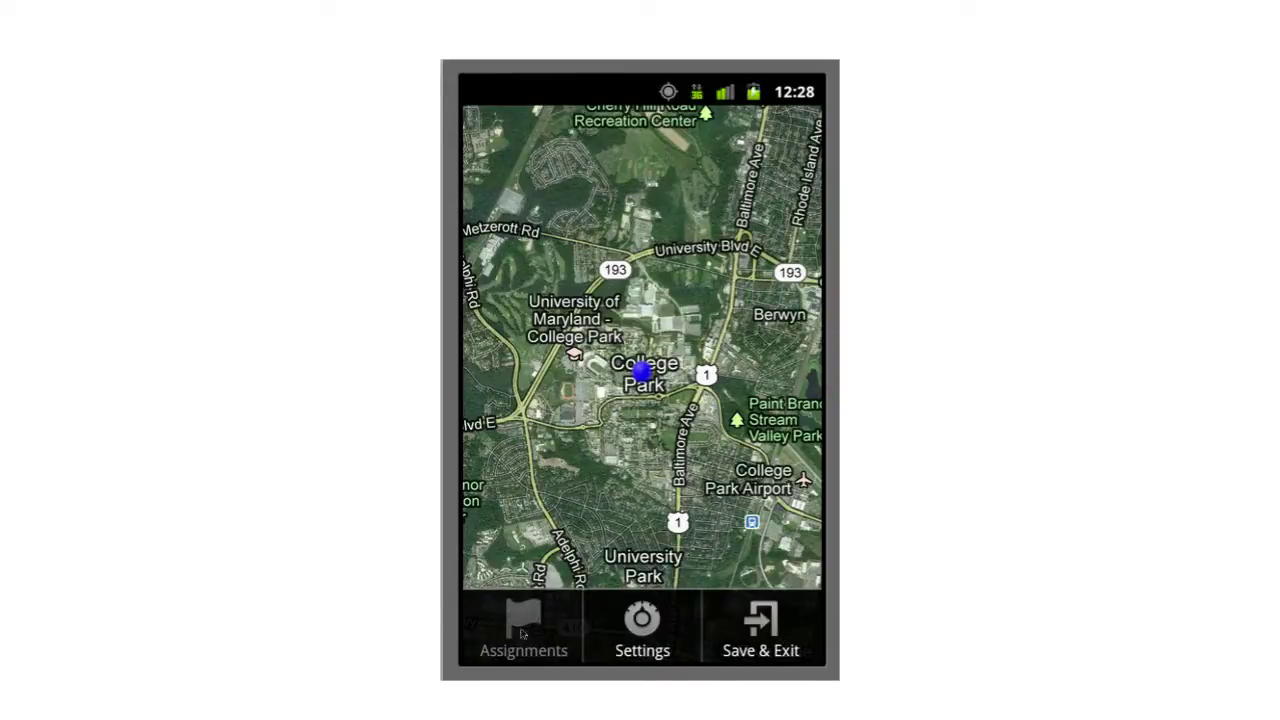
Step: In Settings, choose the listed Gmail account and class 2011/Fall/DEMO101/, then list its assignments
click(643, 630)
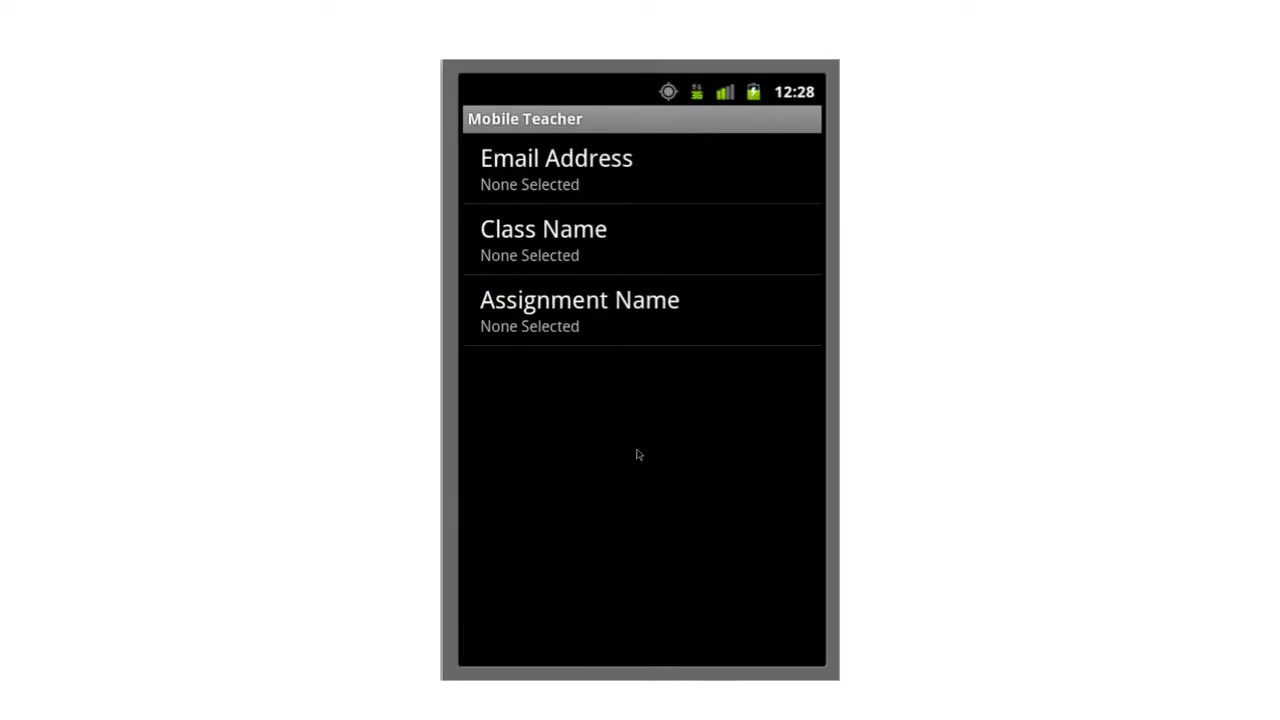
click(615, 160)
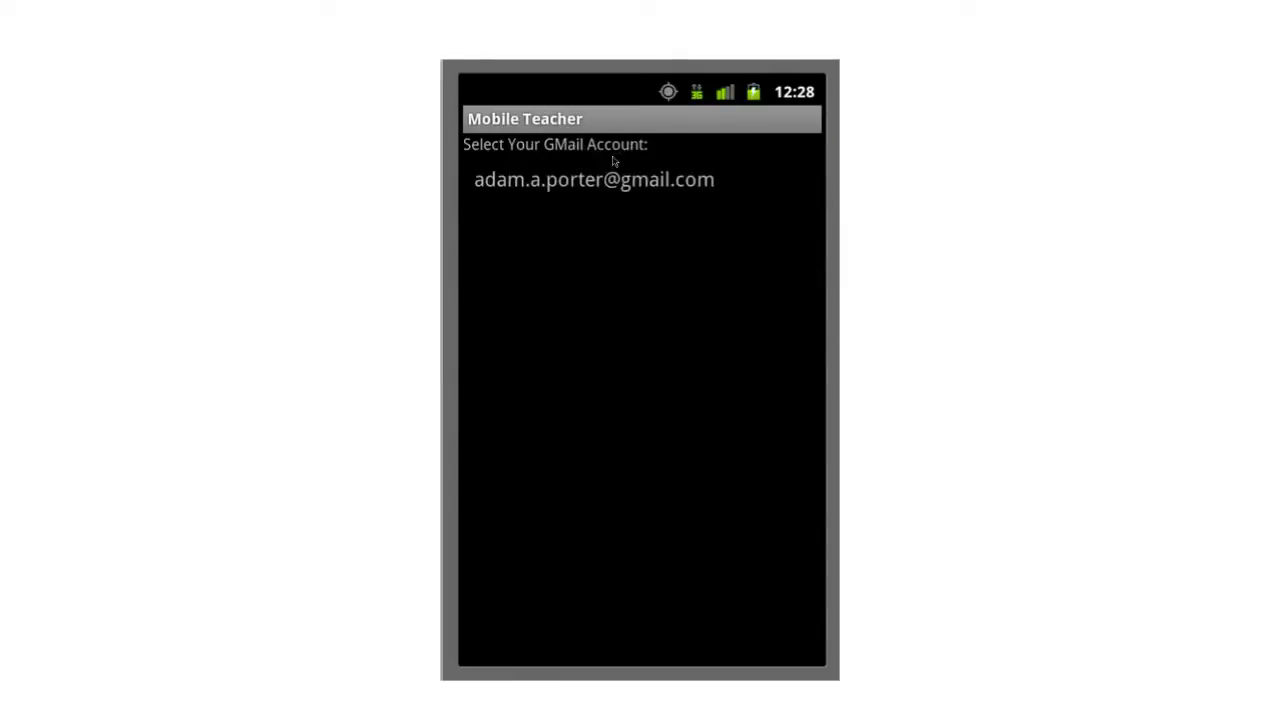
click(620, 182)
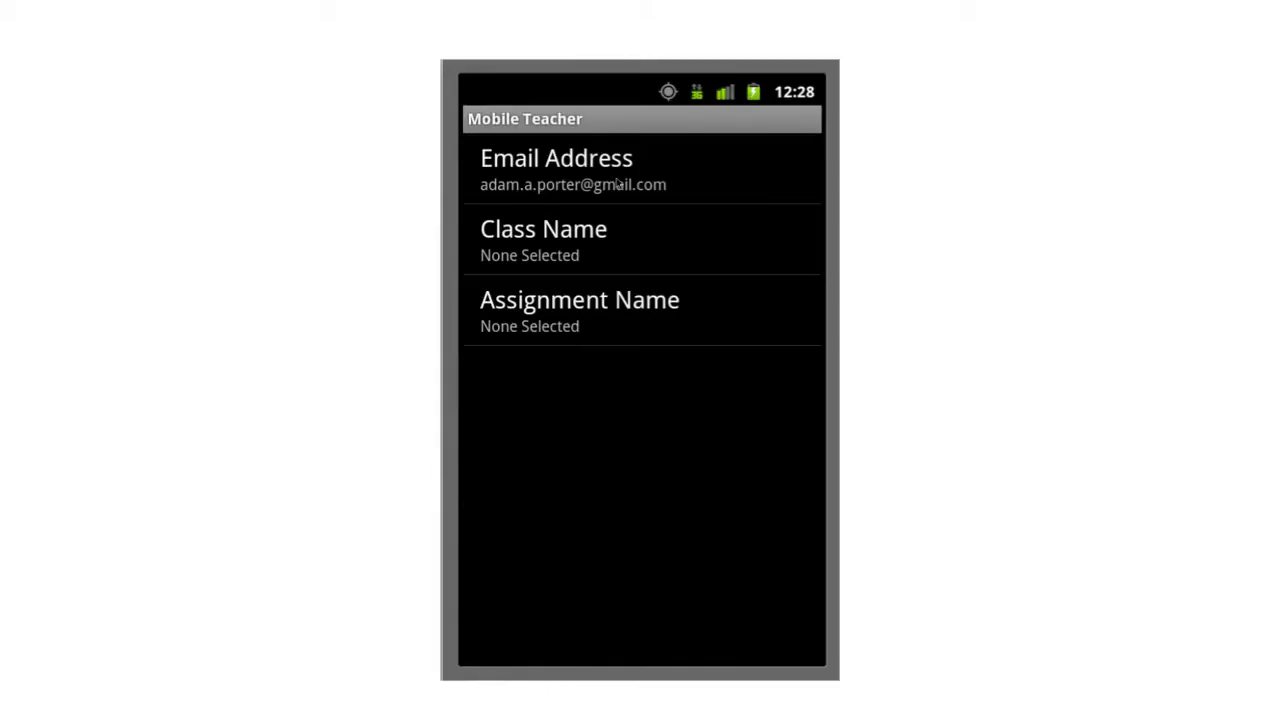
click(614, 246)
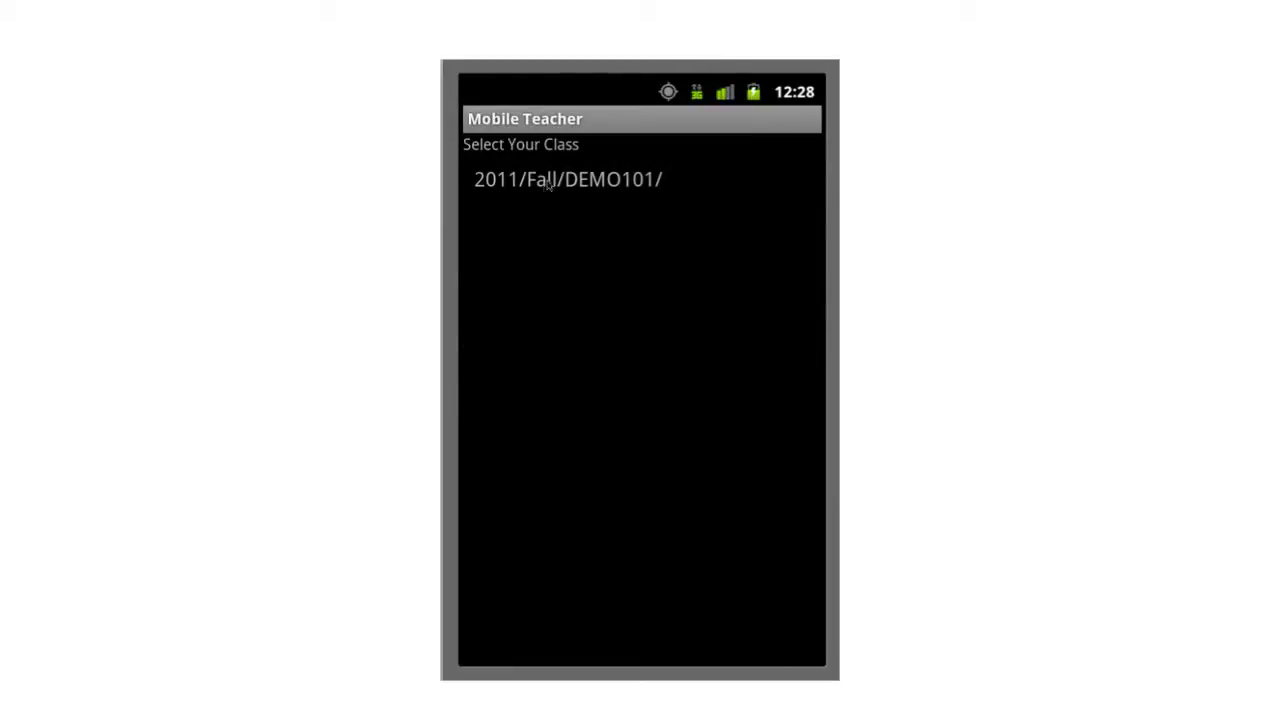
click(549, 181)
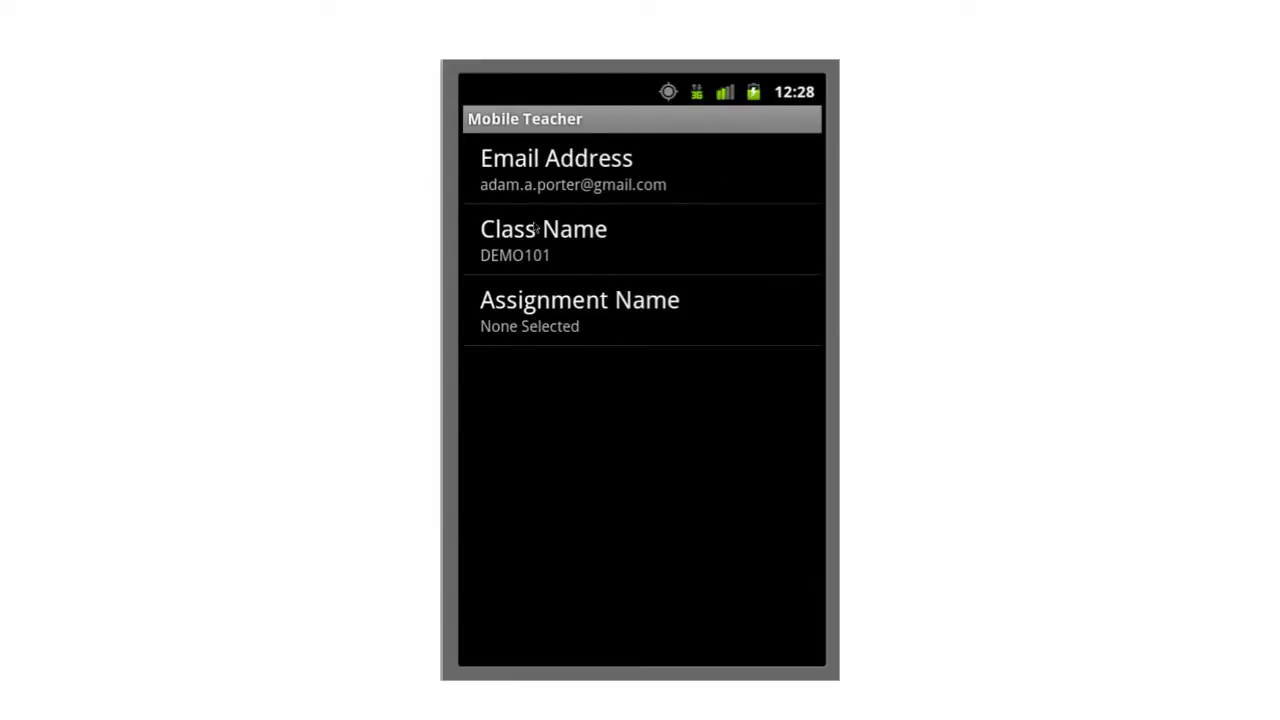
click(585, 310)
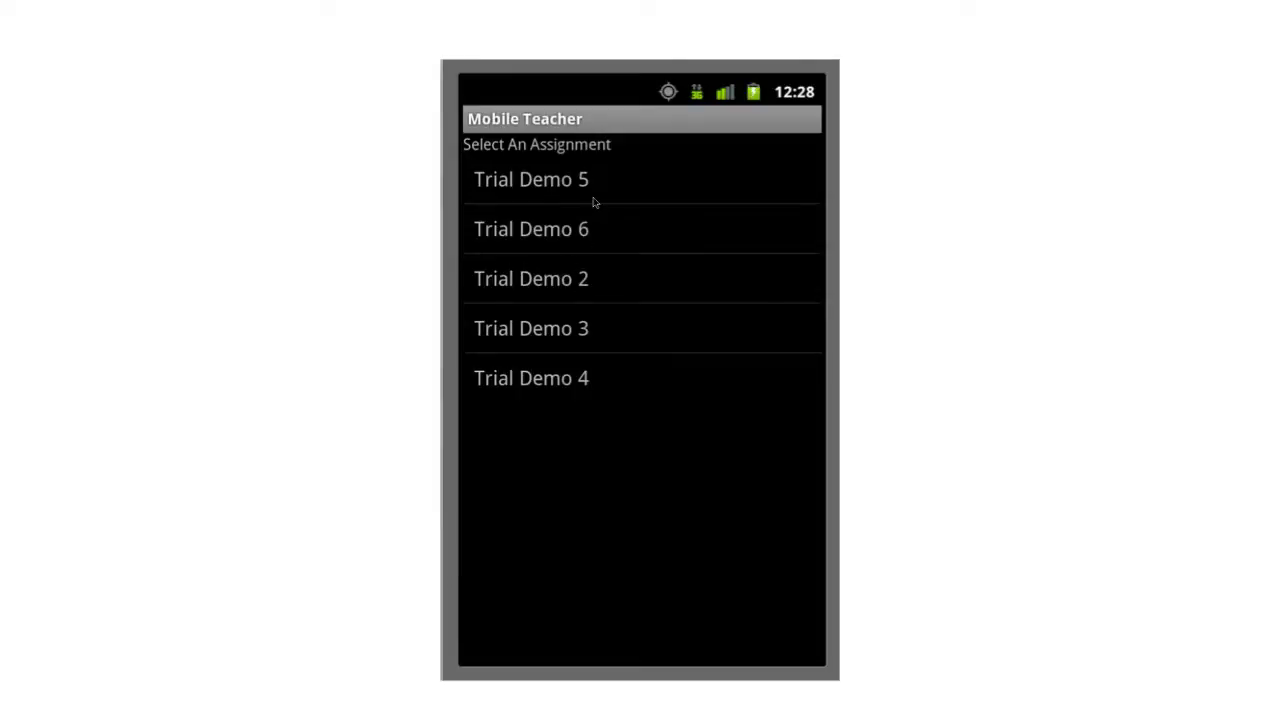
Step: Load the Trial Demo 6 assignment from the Select An Assignment list
click(553, 232)
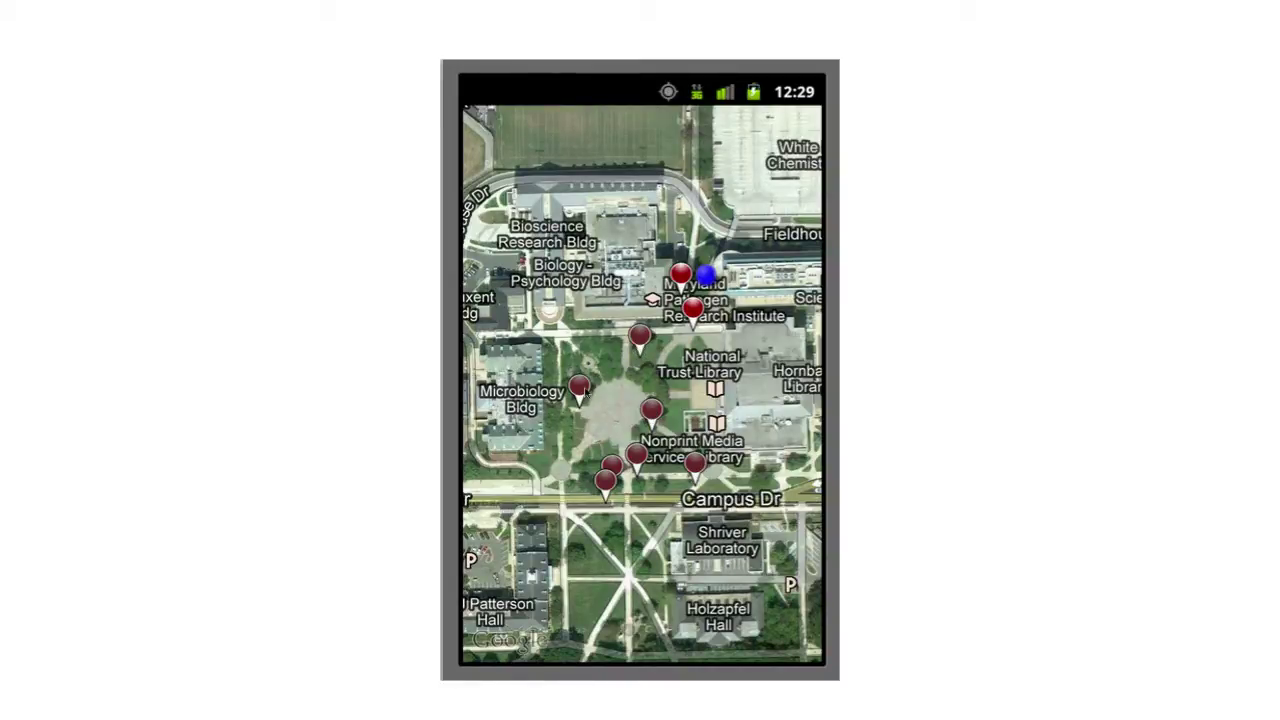
Step: Check Location 6, then open Location 9's Tree ID 3421 questions
click(581, 388)
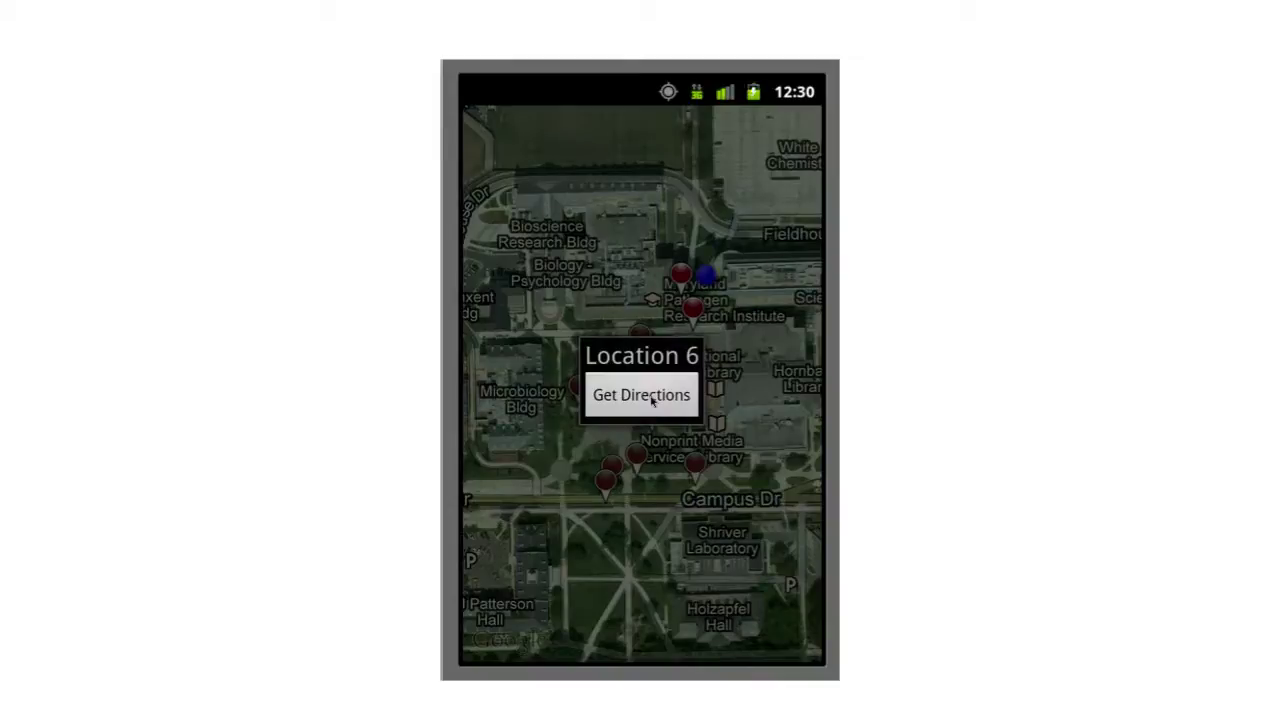
click(634, 298)
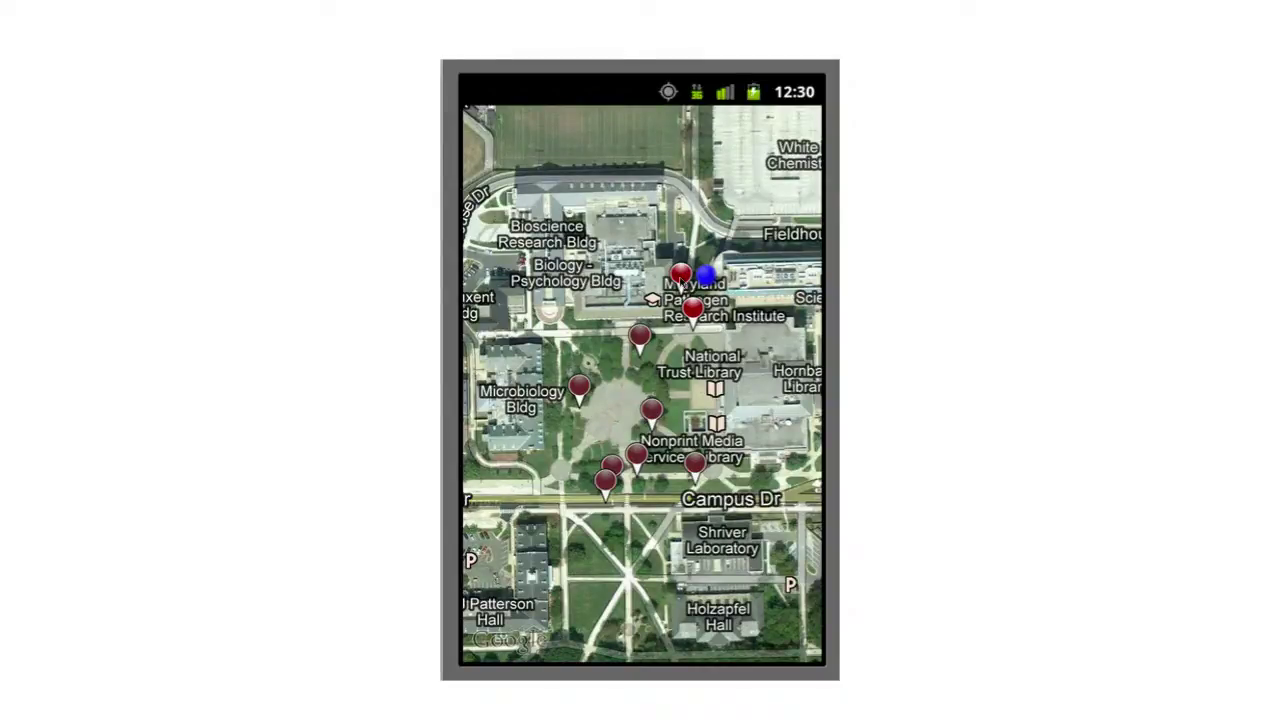
click(680, 284)
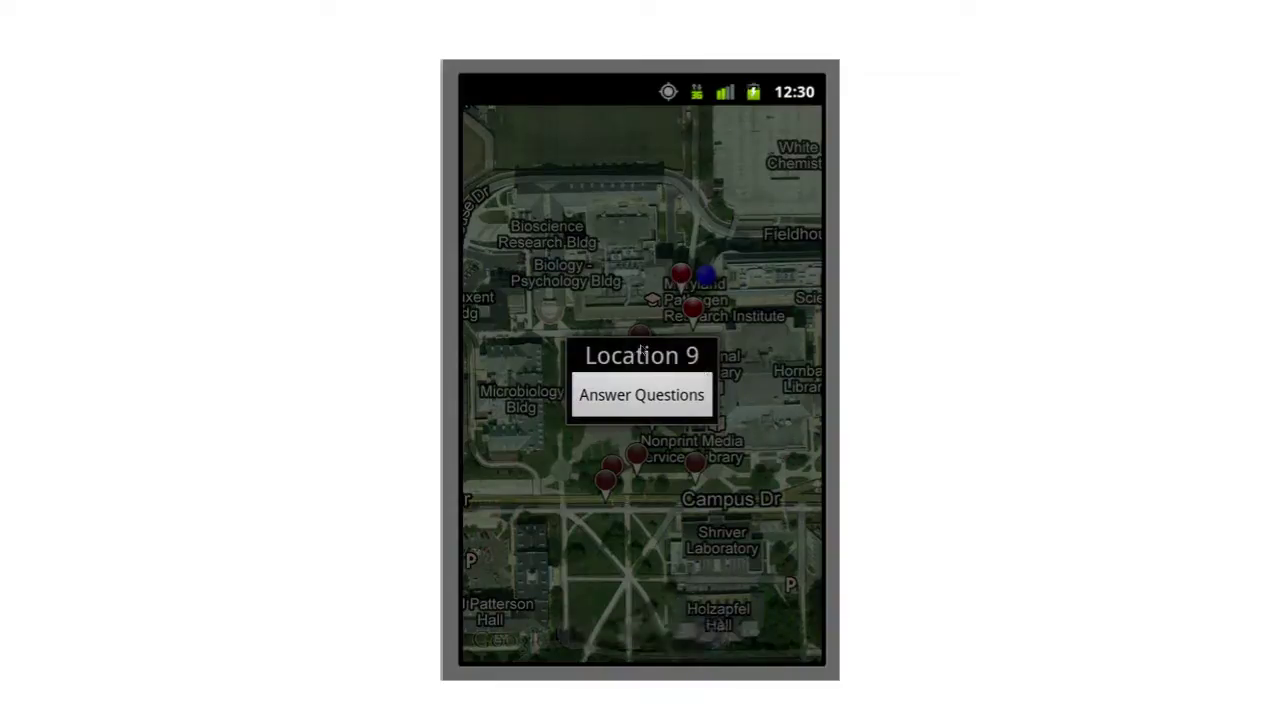
click(641, 396)
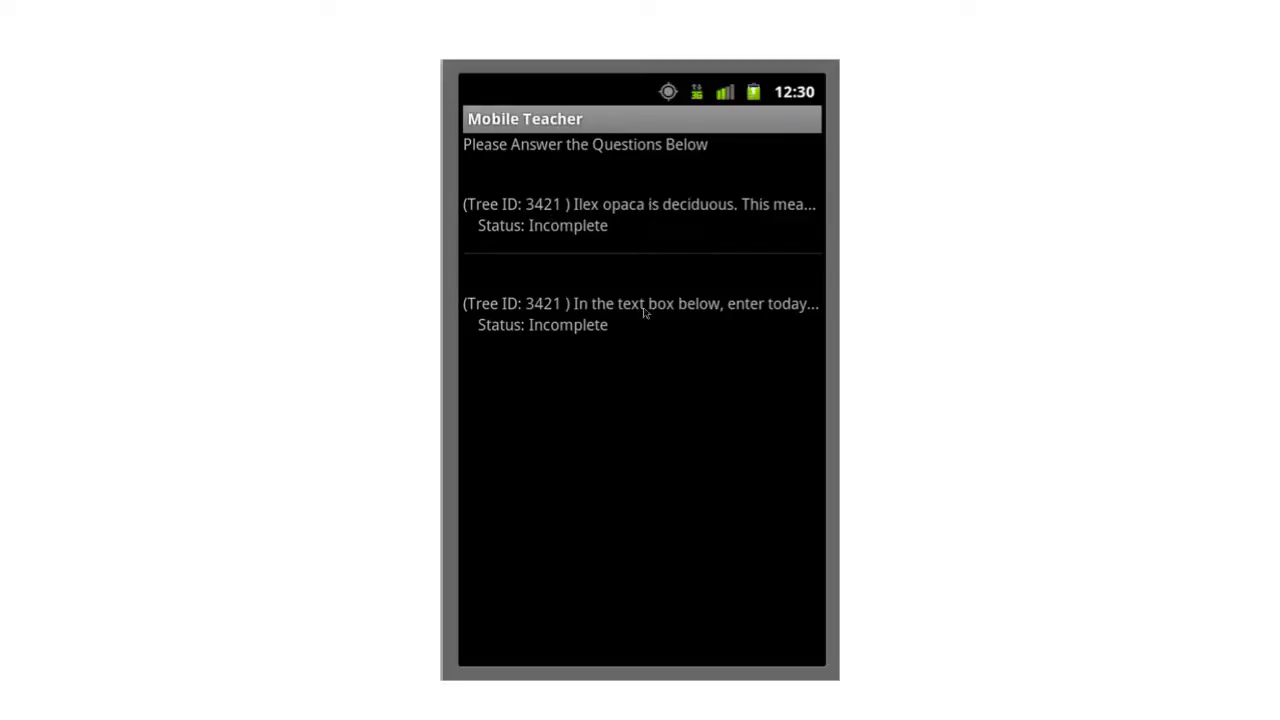
Step: Answer the Ilex opaca deciduous question False, then revise it to True and save
click(621, 213)
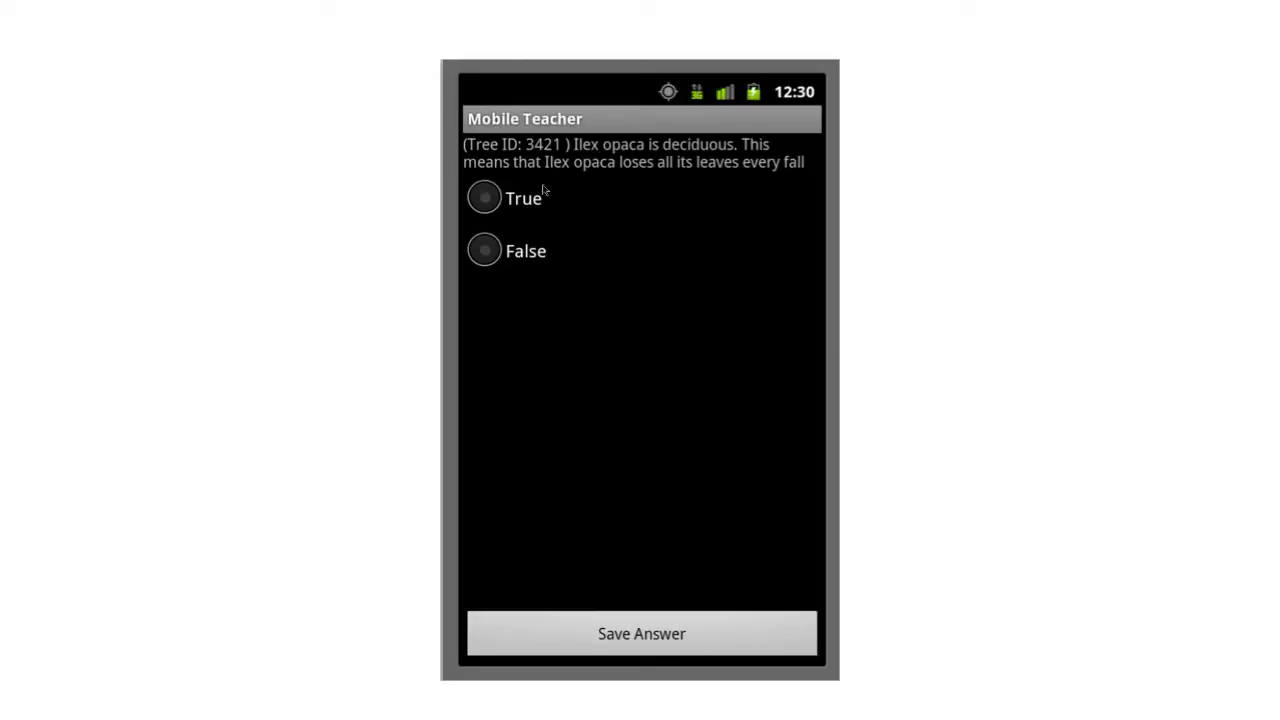
click(494, 251)
click(675, 633)
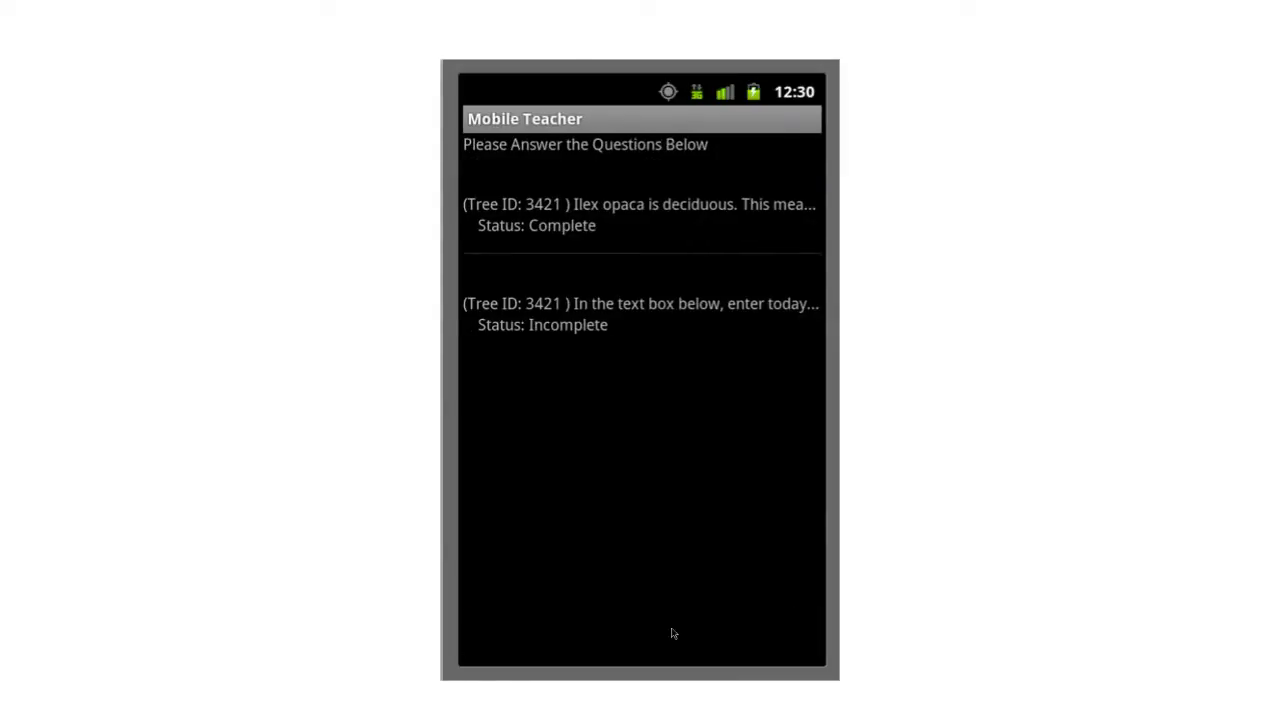
click(560, 237)
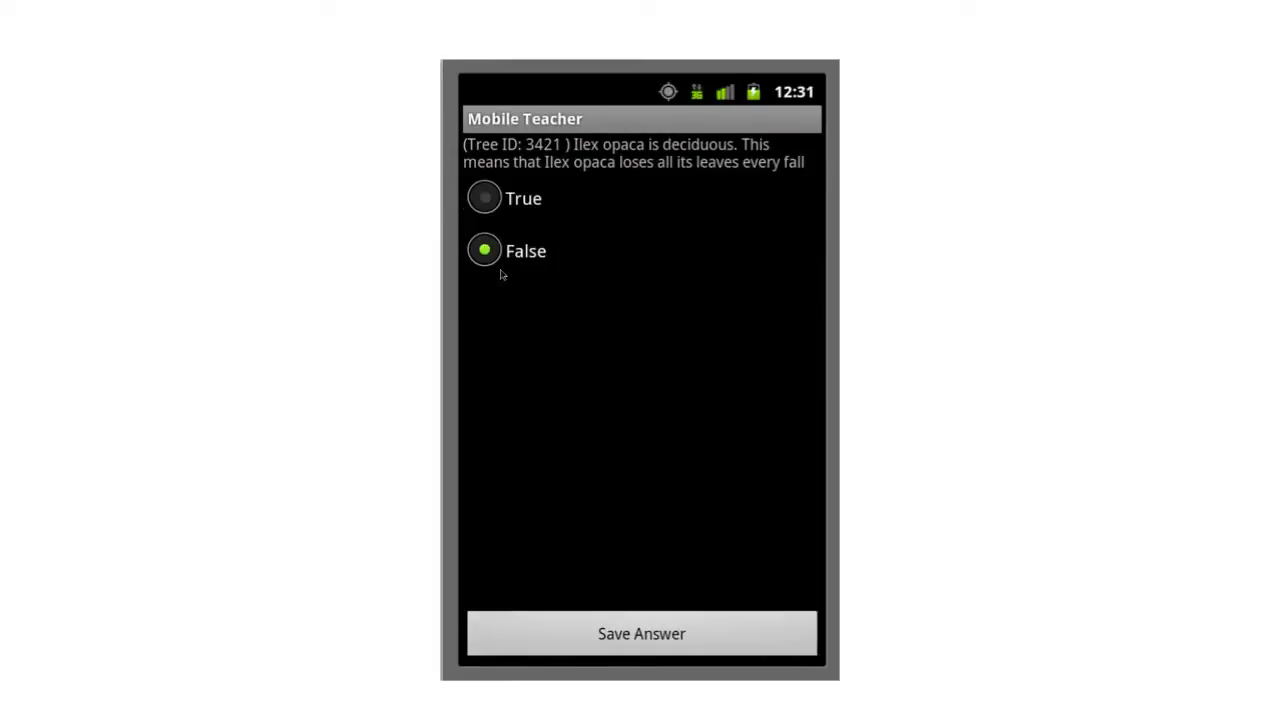
click(487, 201)
click(597, 641)
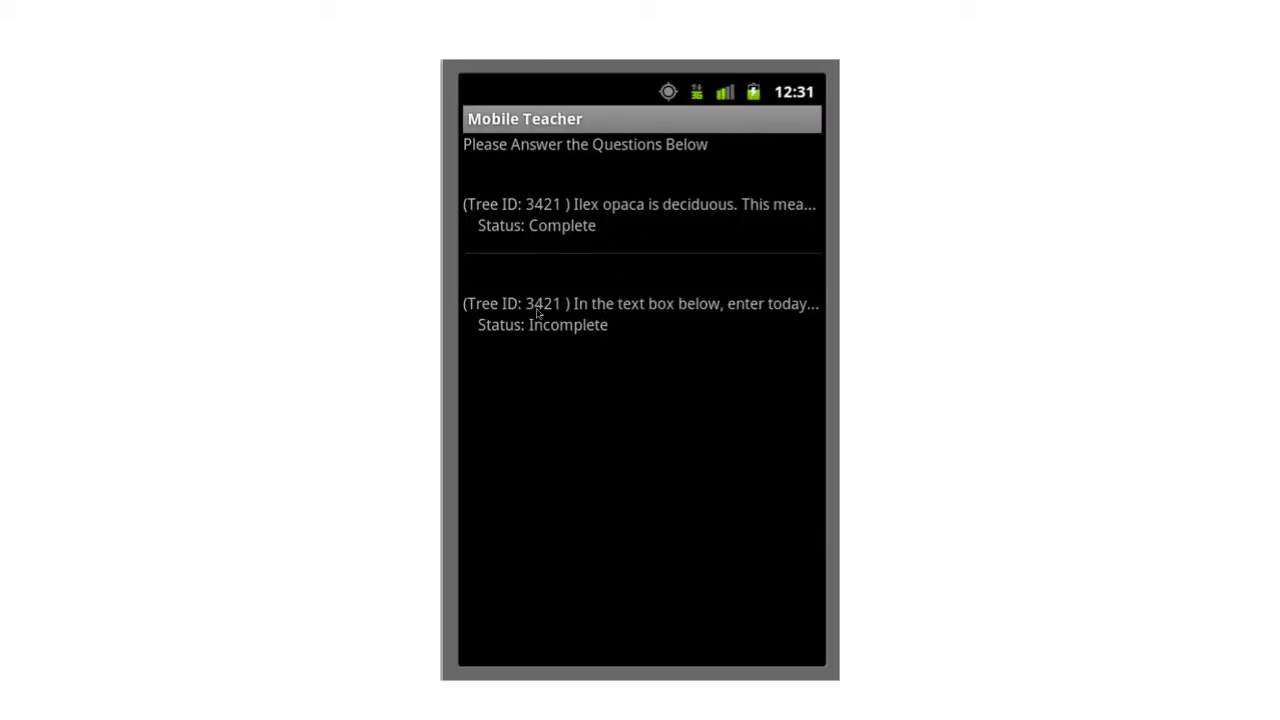
click(603, 318)
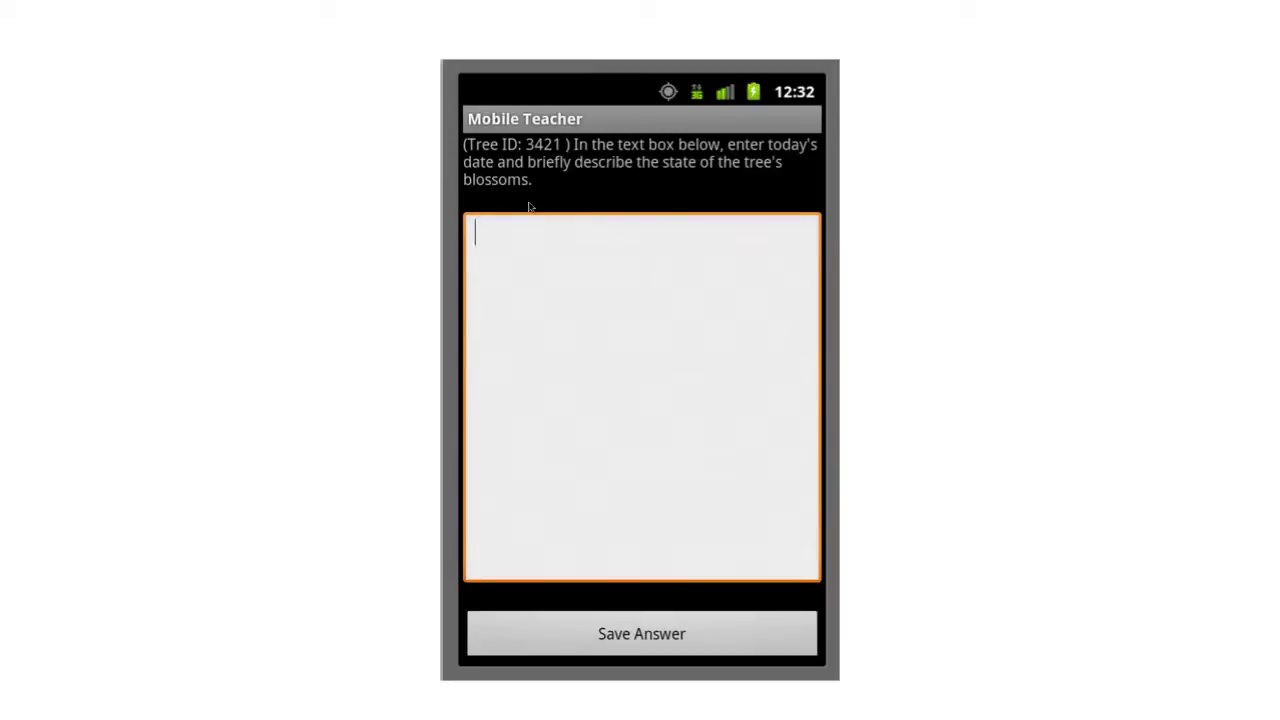
Step: Save the blossom answer: '3/22/2012' and 'This tree is in blossom, but has not fruited yet.'
text(3/22/2012)
key(Return)
text(This tree)
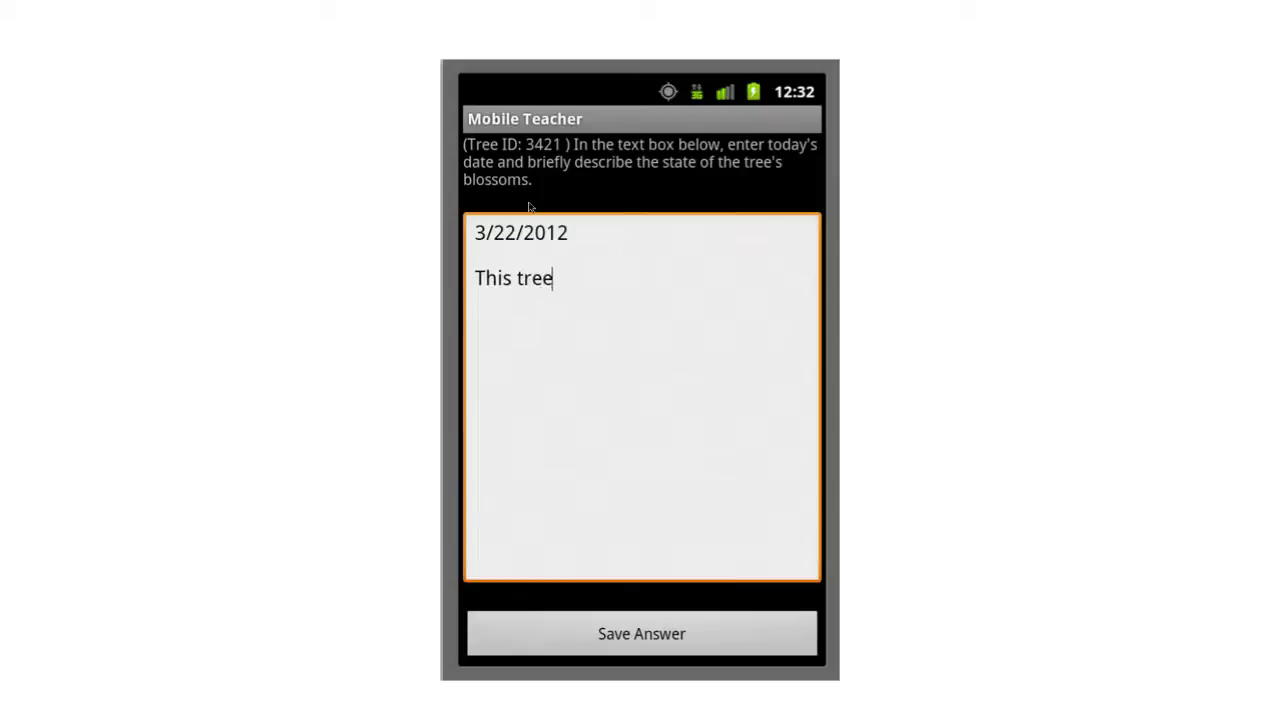
text( is in blossom)
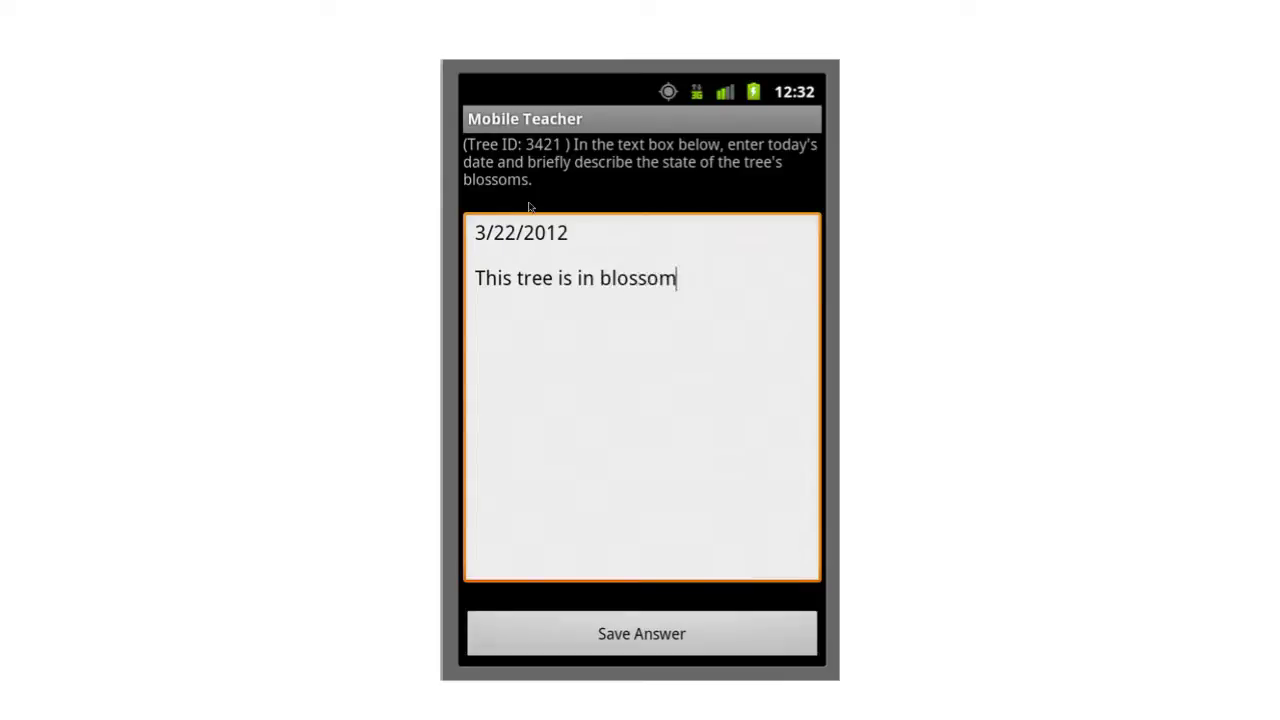
text(, but has not )
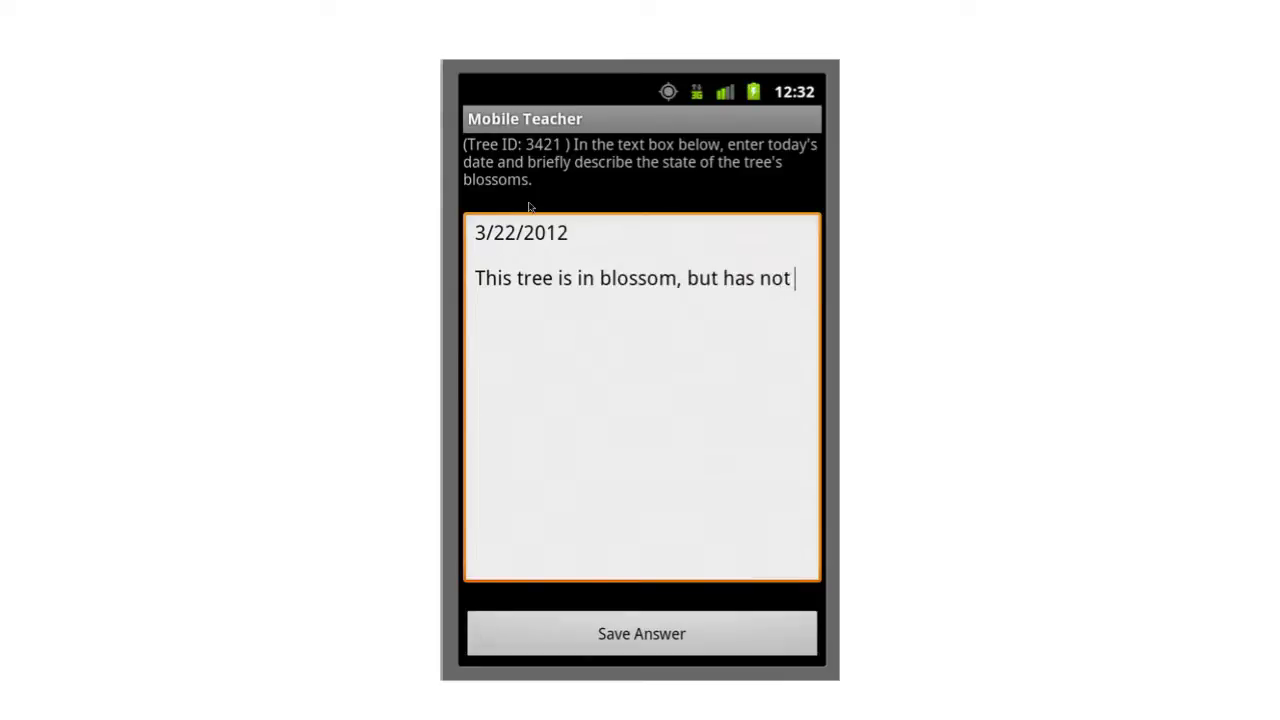
text(fruited yet.)
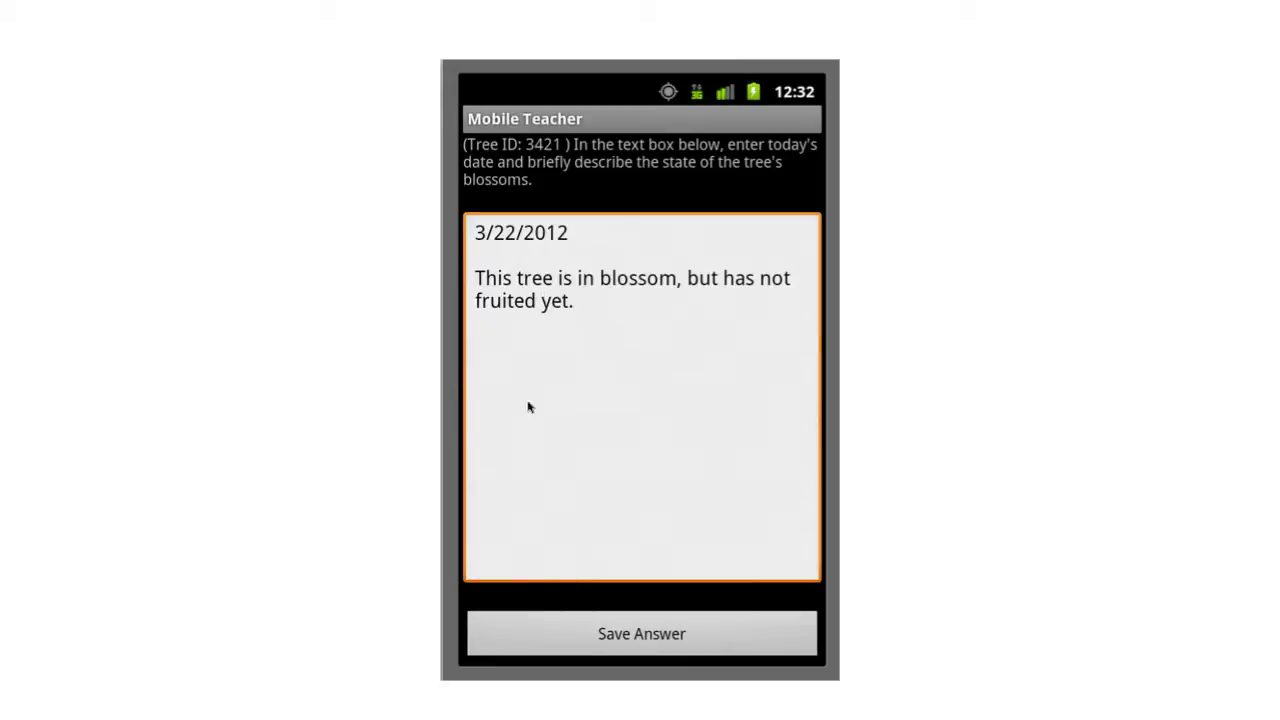
click(600, 638)
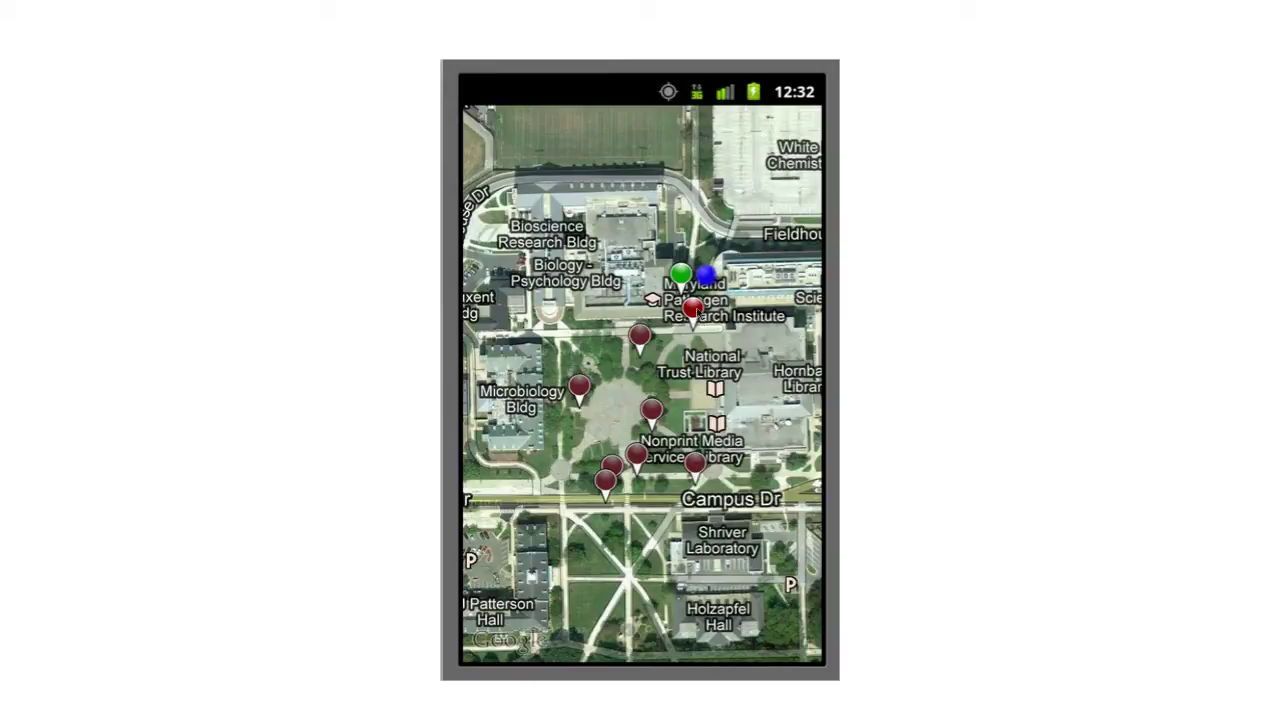
Step: Answer Location 8's Tree 3420 maintenance question with Flowers and save it
click(693, 311)
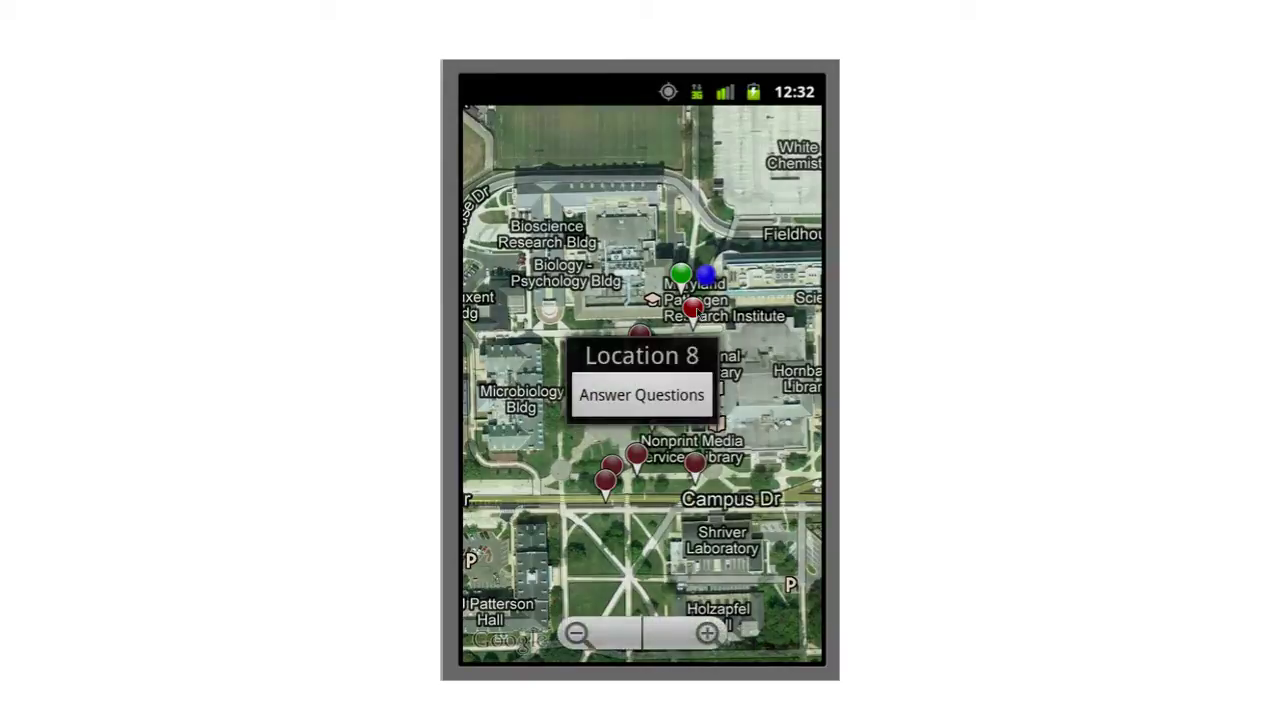
click(663, 396)
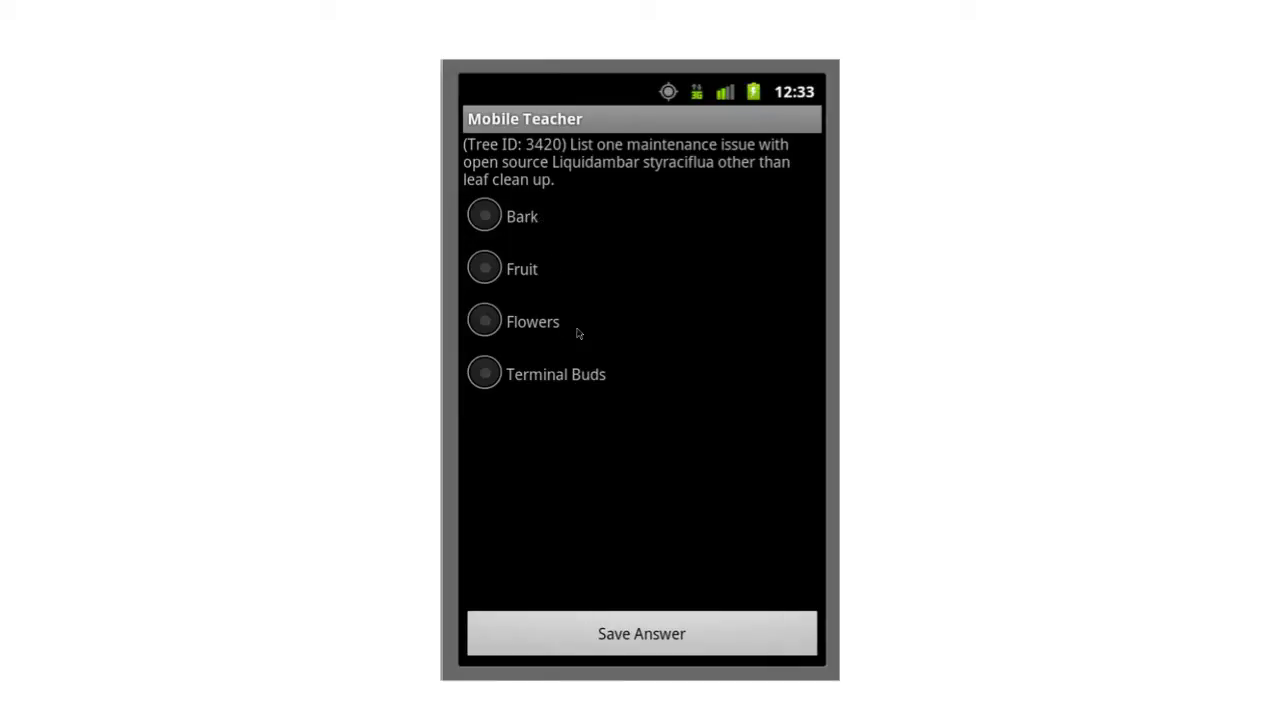
click(489, 327)
click(663, 645)
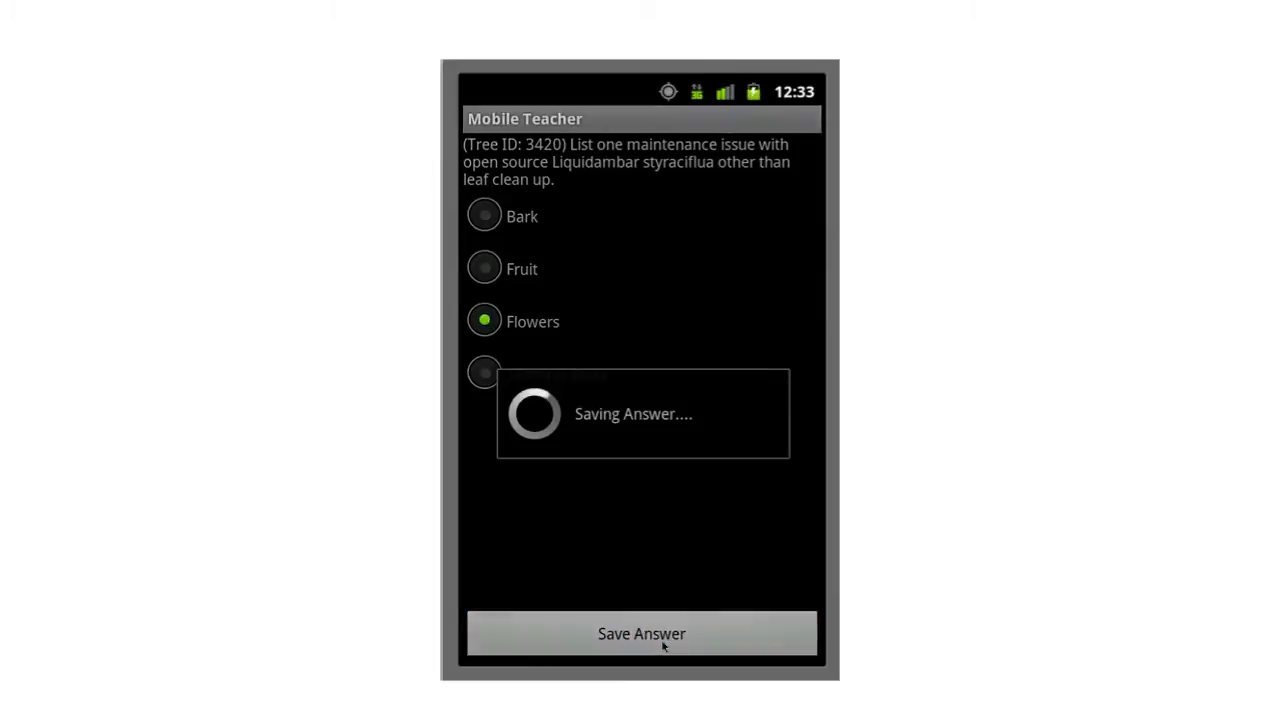